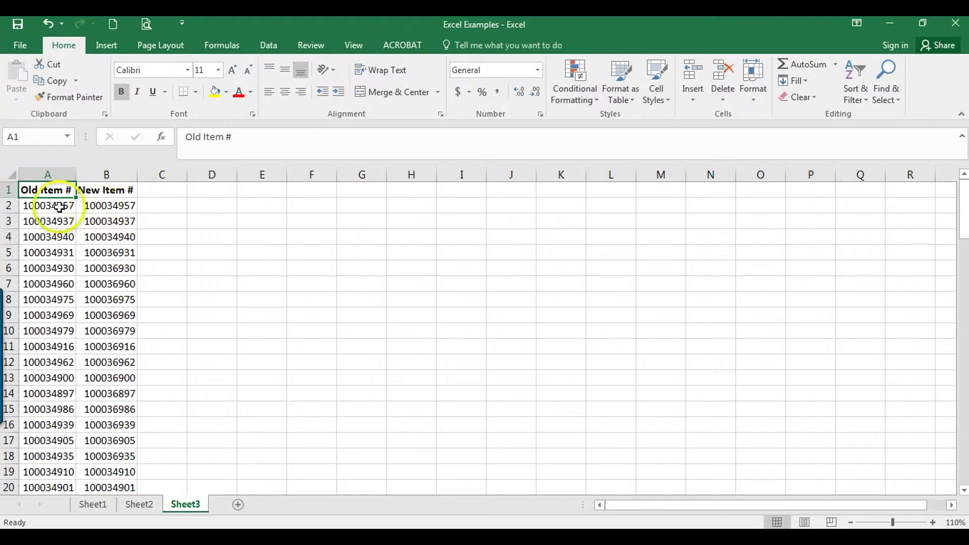
Step: Select cell C2 and bring up the Text function list on the Formulas tab
{"action": "left_click", "coordinate": [154, 206]}
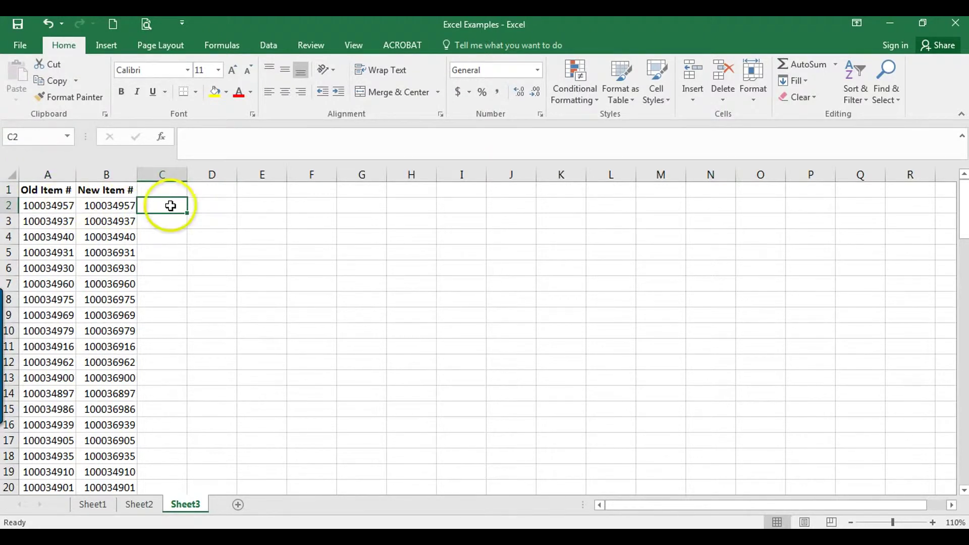
{"action": "left_click", "coordinate": [223, 45]}
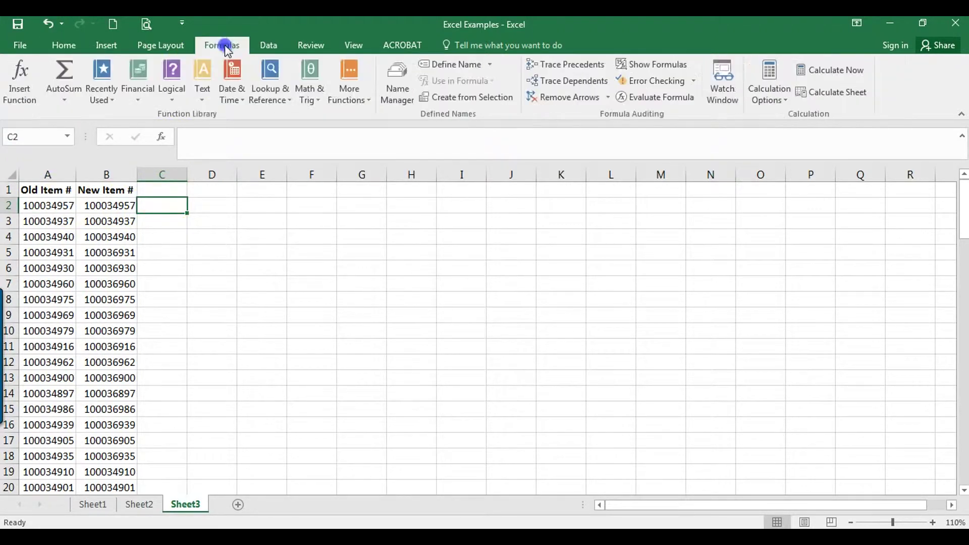
{"action": "left_click", "coordinate": [201, 98]}
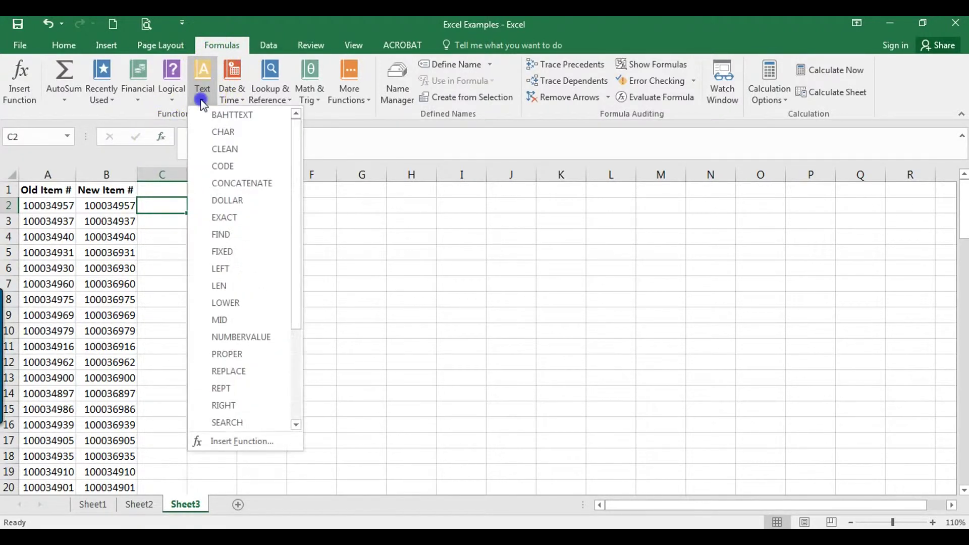
Step: Enter =EXACT(A2,B2) in C2, with Text1 as A2 and Text2 as B2
{"action": "left_click", "coordinate": [229, 216]}
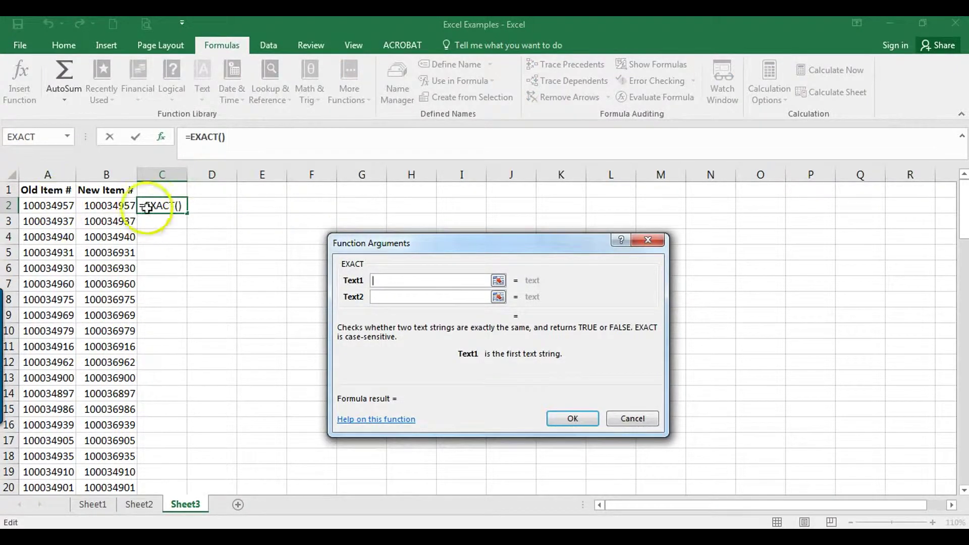
{"action": "left_click", "coordinate": [411, 281]}
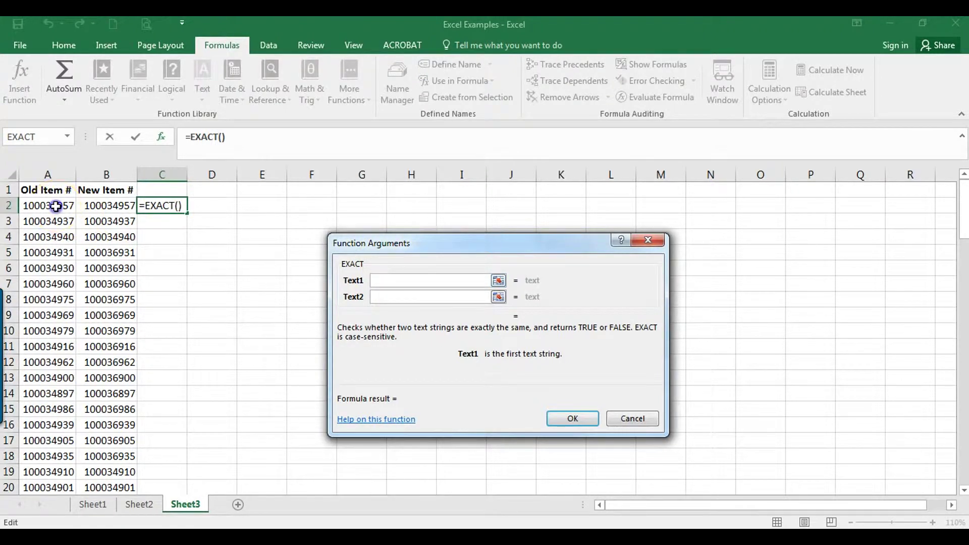
{"action": "left_click", "coordinate": [55, 206]}
{"action": "left_click", "coordinate": [396, 282]}
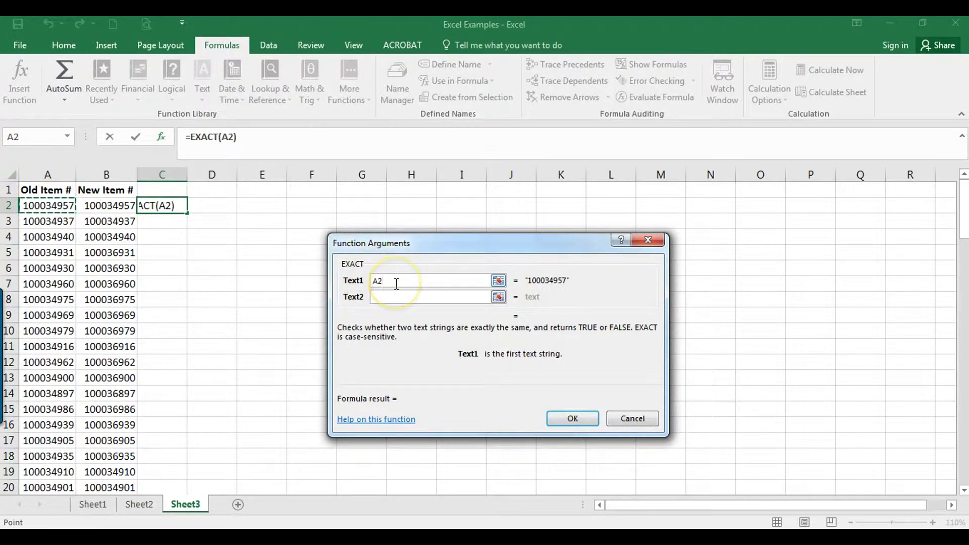
{"action": "left_click", "coordinate": [398, 299]}
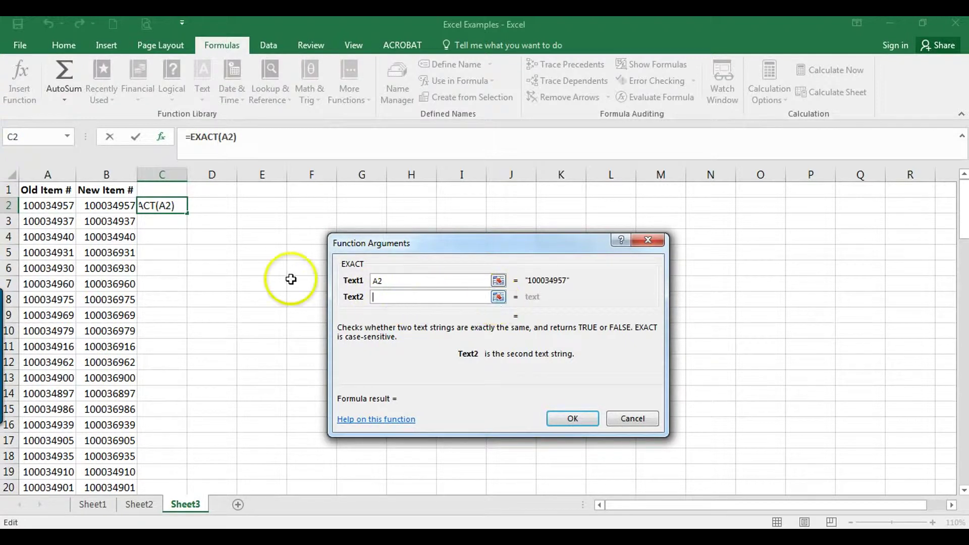
{"action": "left_click", "coordinate": [120, 205]}
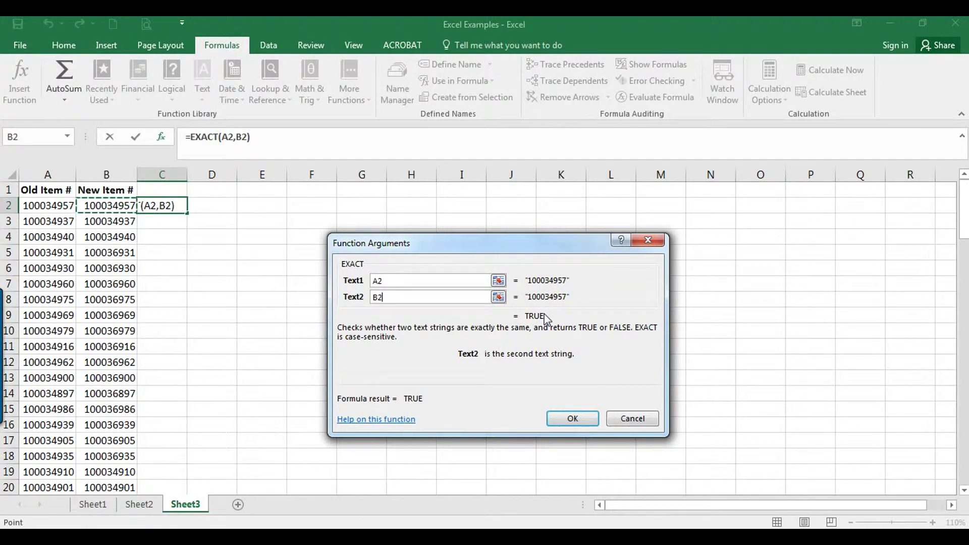
{"action": "left_click", "coordinate": [574, 419]}
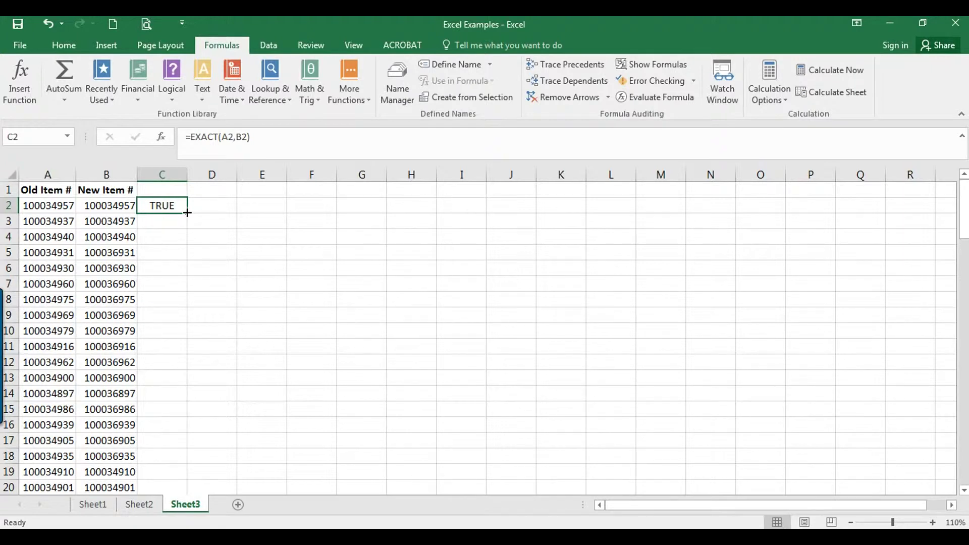
Step: Fill the EXACT formula from C2 down to C102, then return to the top and select C1
{"action": "left_click_drag", "start_coordinate": [188, 213], "coordinate": [166, 459]}
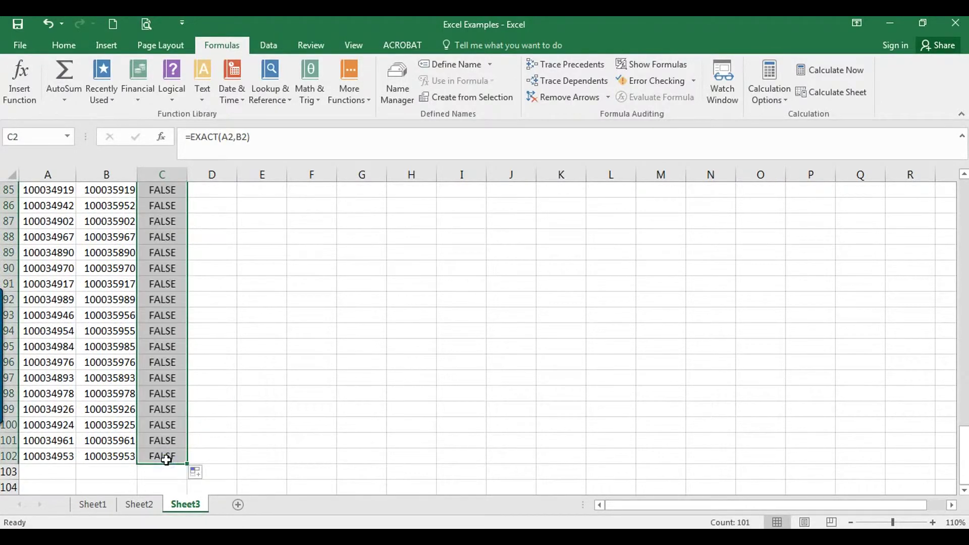
{"action": "scroll", "coordinate": [194, 363], "scroll_direction": "up", "scroll_amount": 6}
{"action": "scroll", "coordinate": [196, 364], "scroll_direction": "up", "scroll_amount": 9}
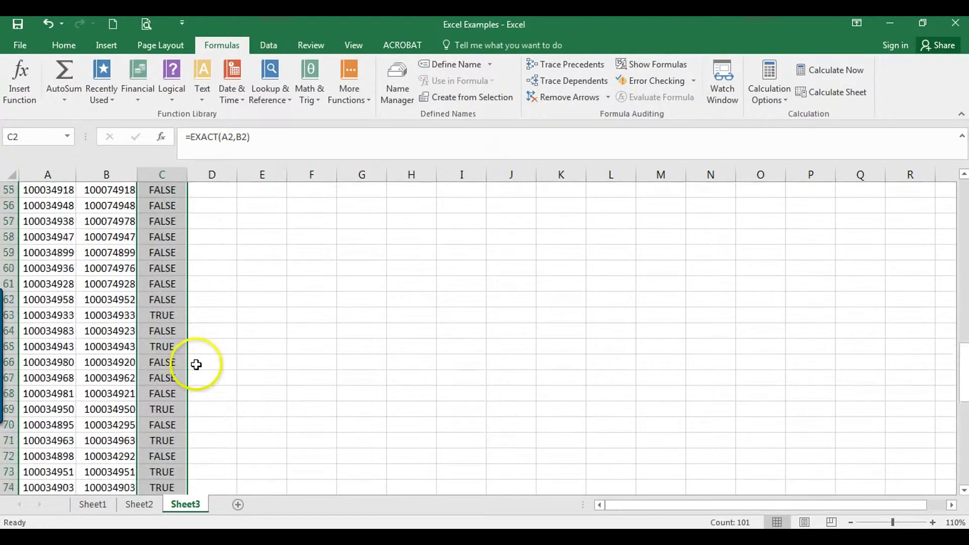
{"action": "left_click_drag", "start_coordinate": [962, 347], "coordinate": [962, 201]}
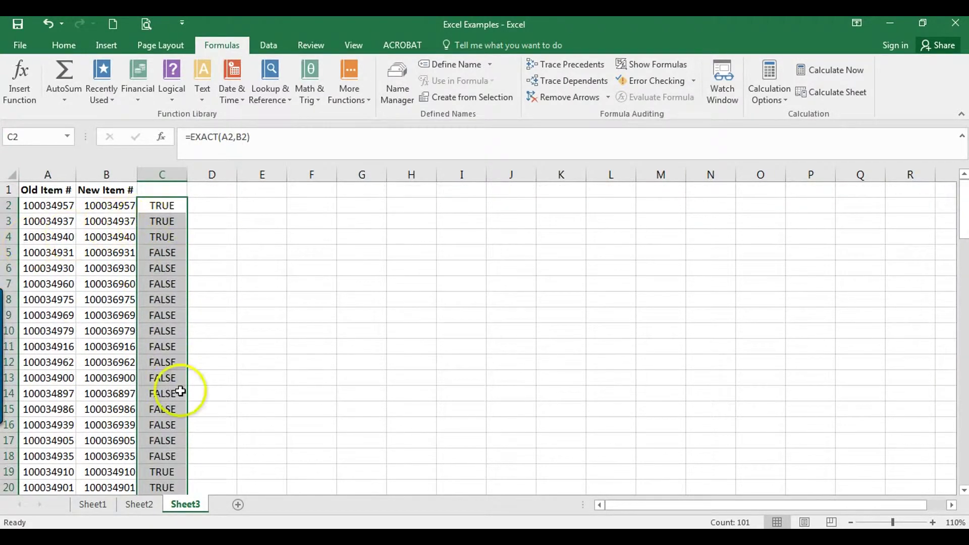
{"action": "left_click", "coordinate": [171, 191]}
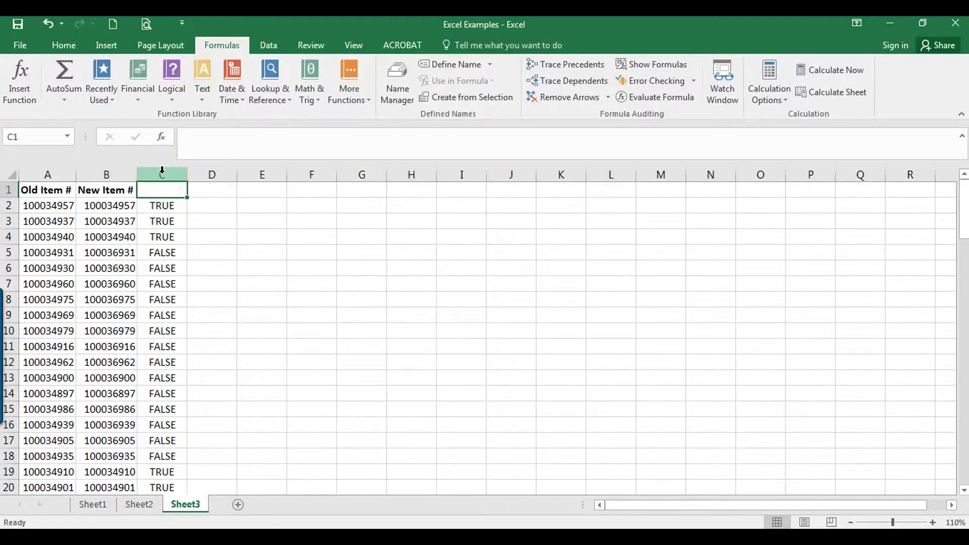
Step: Copy column C and paste it over itself as values, then check C2's contents
{"action": "left_click", "coordinate": [162, 170]}
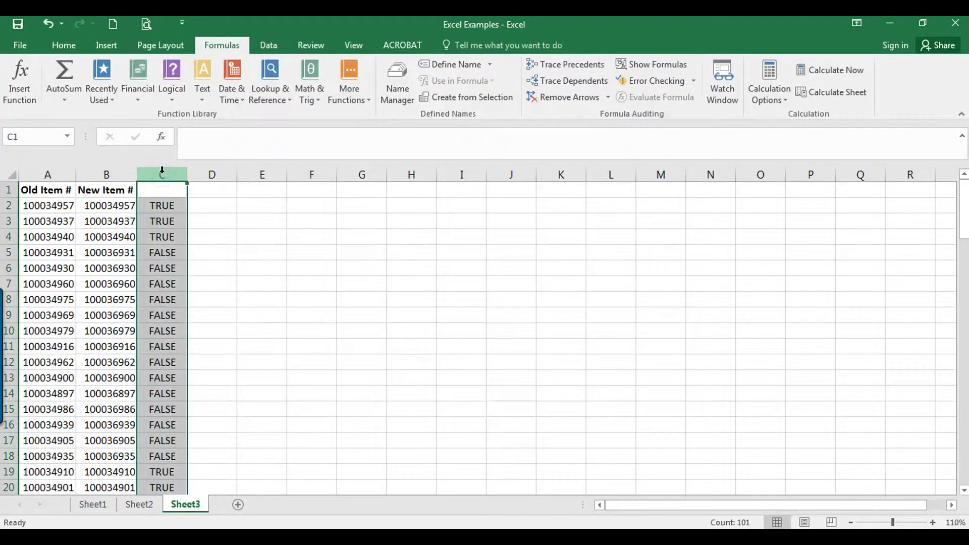
{"action": "key", "text": "ctrl+c"}
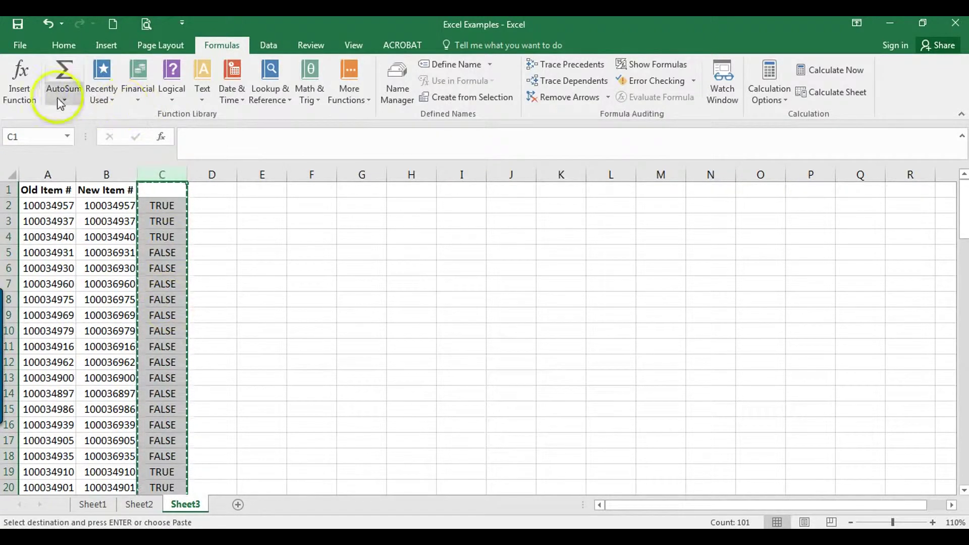
{"action": "left_click", "coordinate": [63, 45]}
{"action": "left_click", "coordinate": [17, 93]}
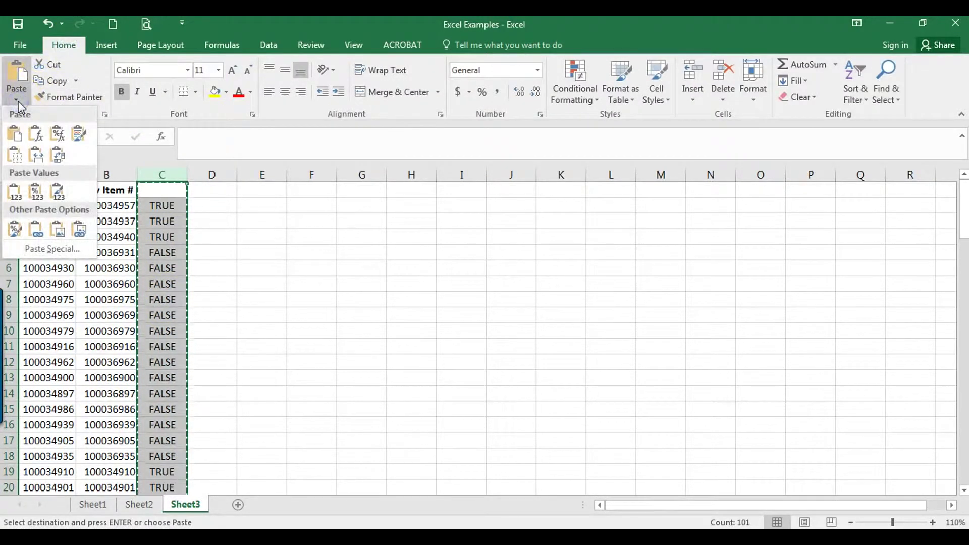
{"action": "left_click", "coordinate": [18, 196]}
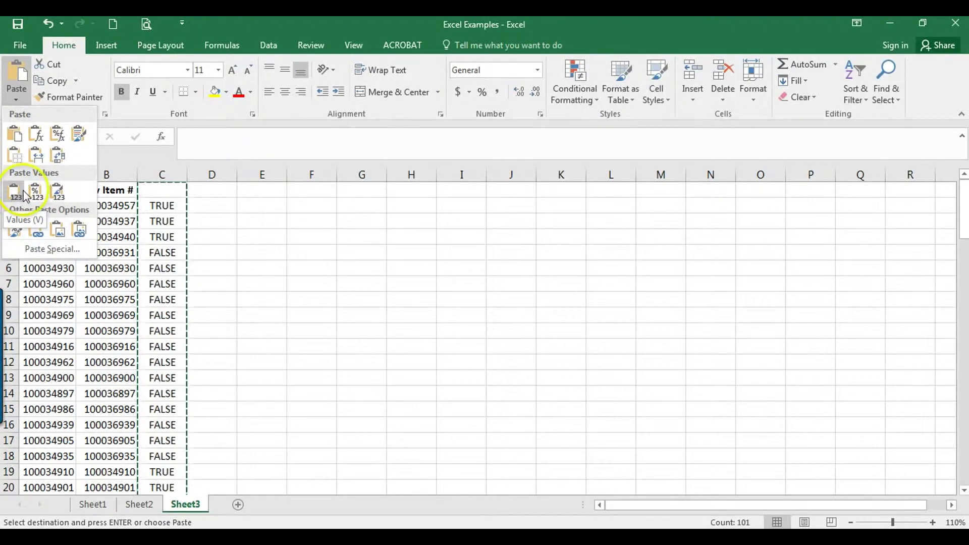
{"action": "left_click", "coordinate": [161, 200]}
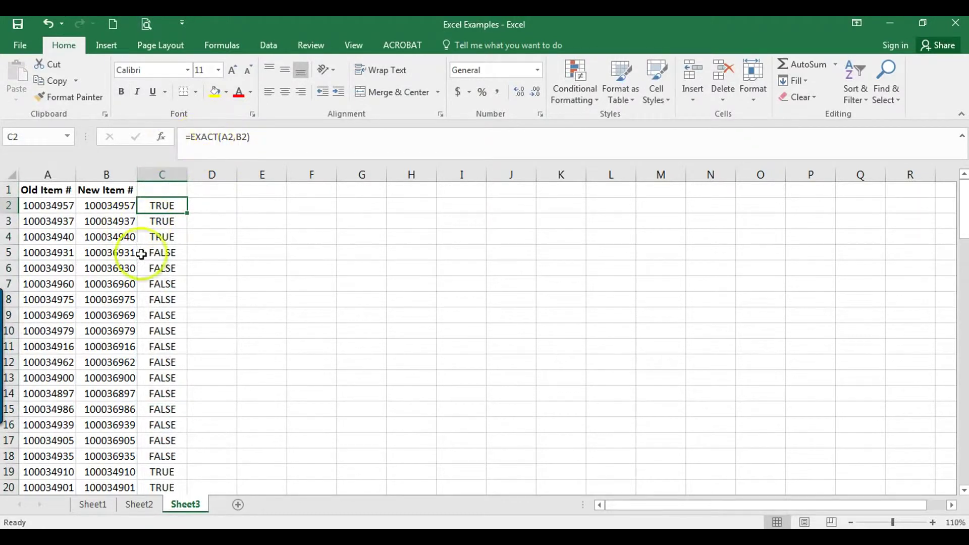
Step: Repeat the copy and Paste Values on column C and clear the copy marquee
{"action": "left_click", "coordinate": [167, 175]}
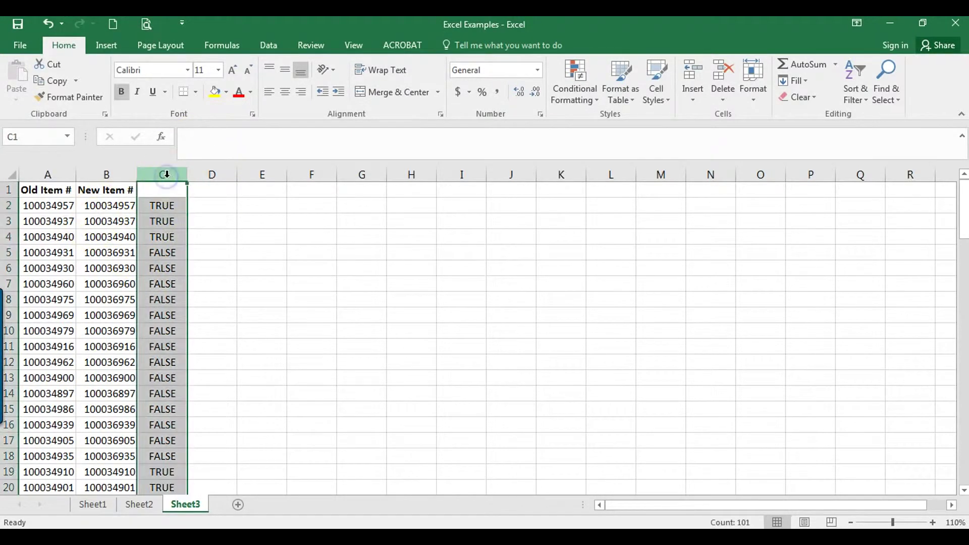
{"action": "key", "text": "ctrl+c"}
{"action": "left_click", "coordinate": [17, 104]}
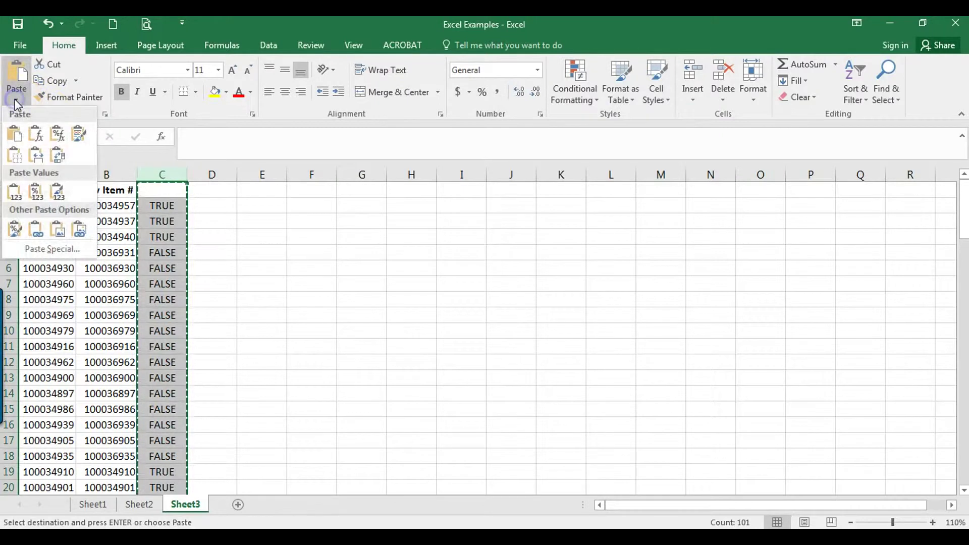
{"action": "left_click", "coordinate": [14, 192]}
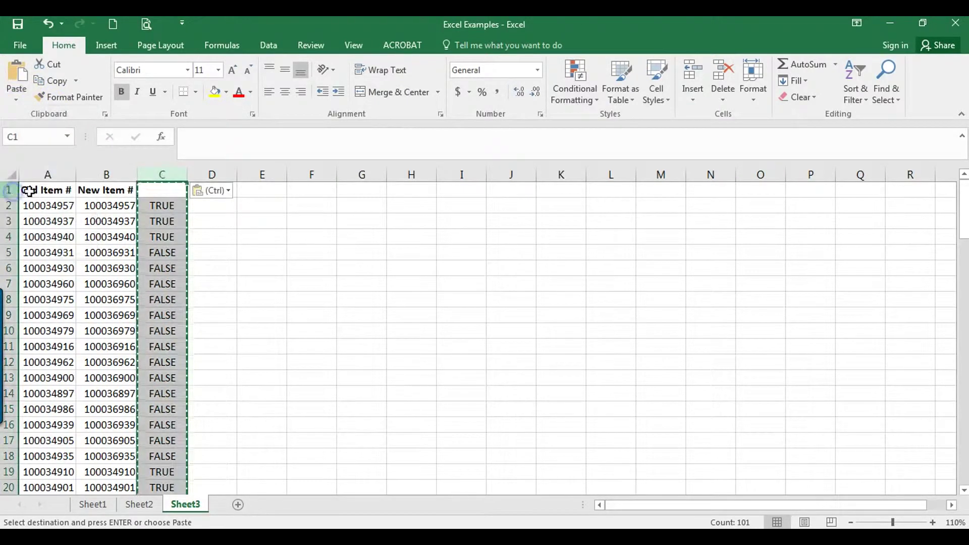
{"action": "key", "text": "Escape"}
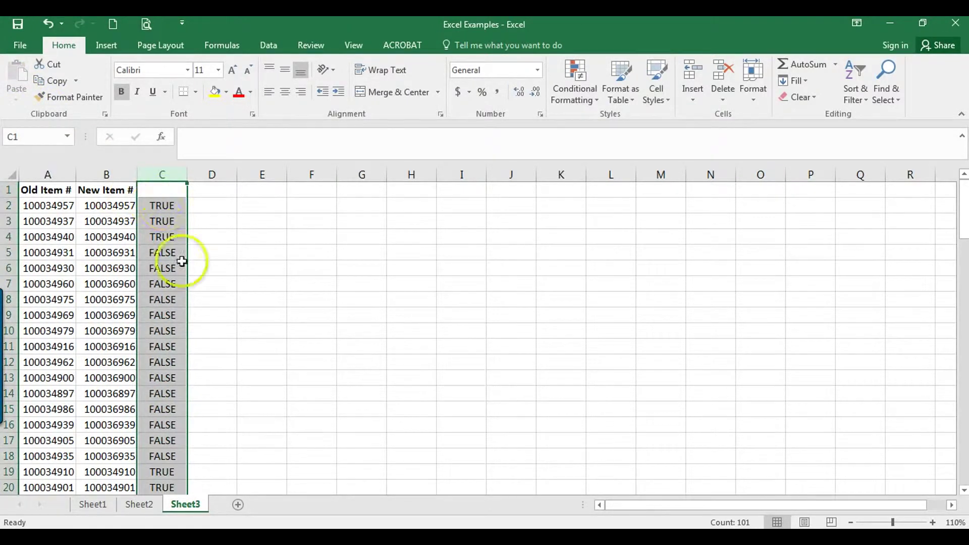
Step: Sort the whole sheet by Column C, Smallest to Largest, putting FALSE rows first
{"action": "left_click", "coordinate": [158, 203]}
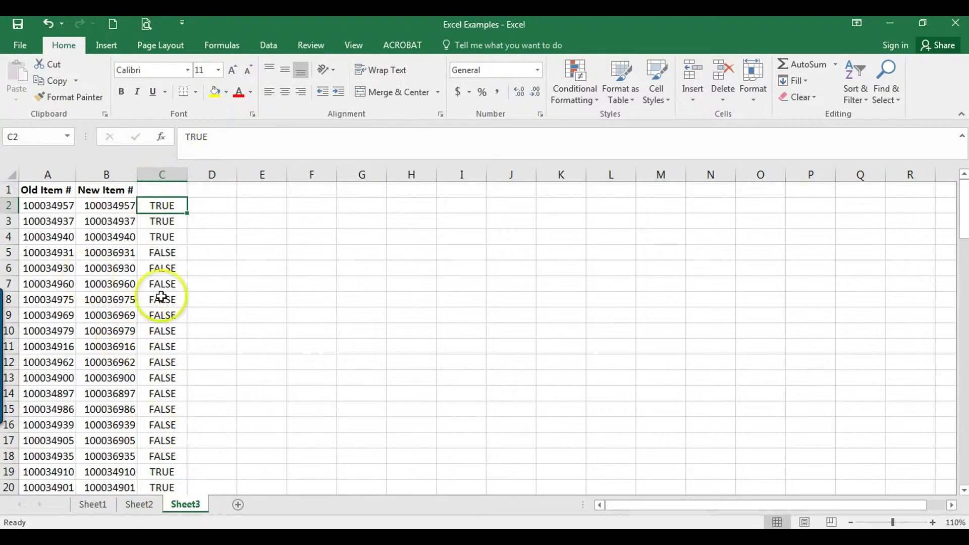
{"action": "left_click", "coordinate": [10, 173]}
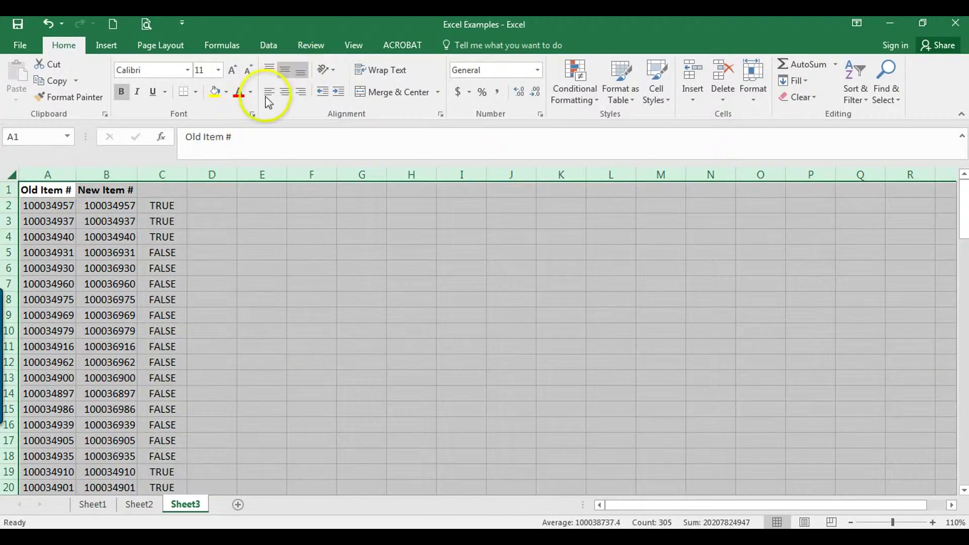
{"action": "left_click", "coordinate": [269, 46]}
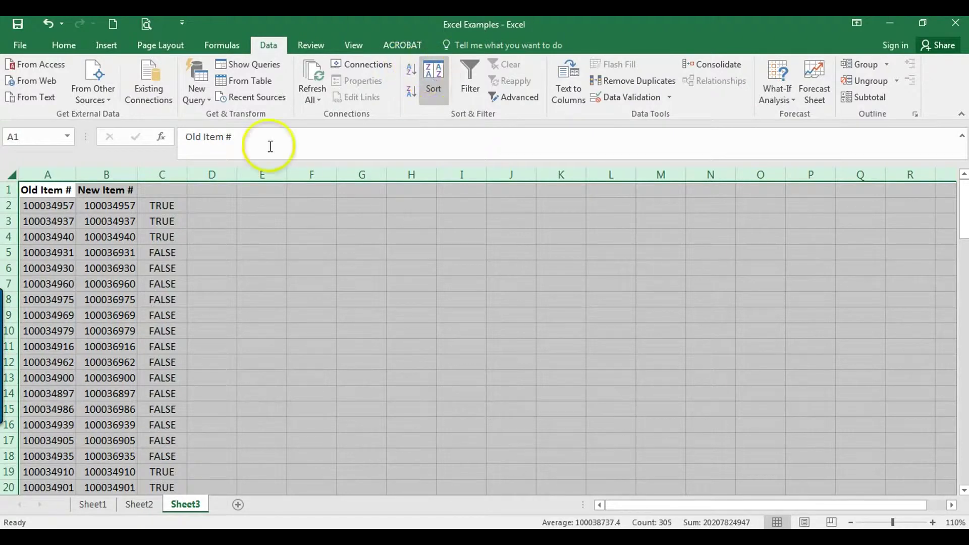
{"action": "left_click", "coordinate": [433, 76]}
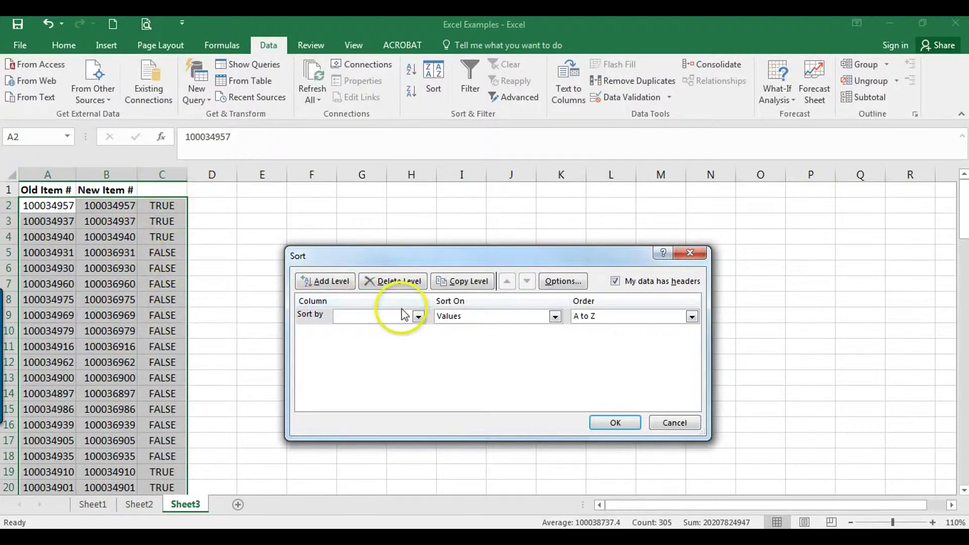
{"action": "left_click", "coordinate": [418, 317]}
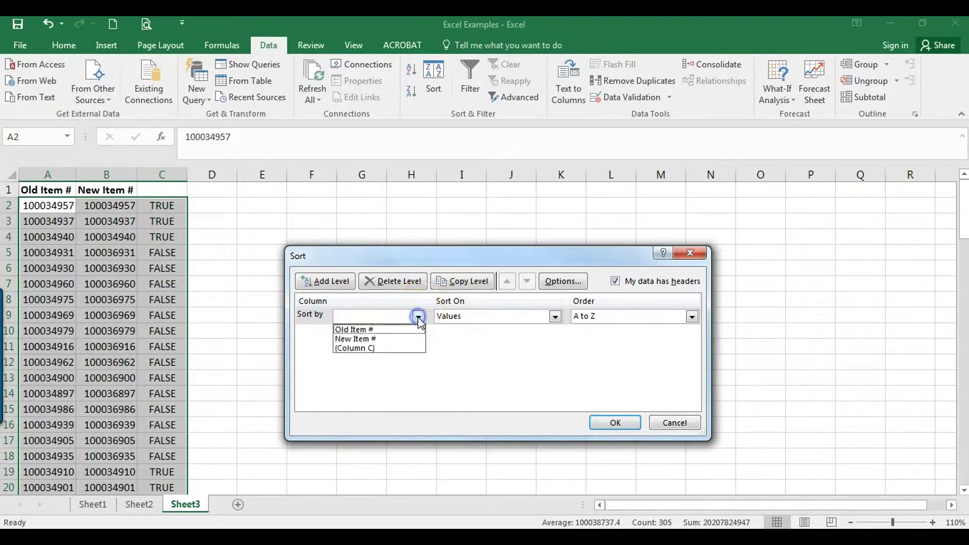
{"action": "left_click", "coordinate": [346, 349]}
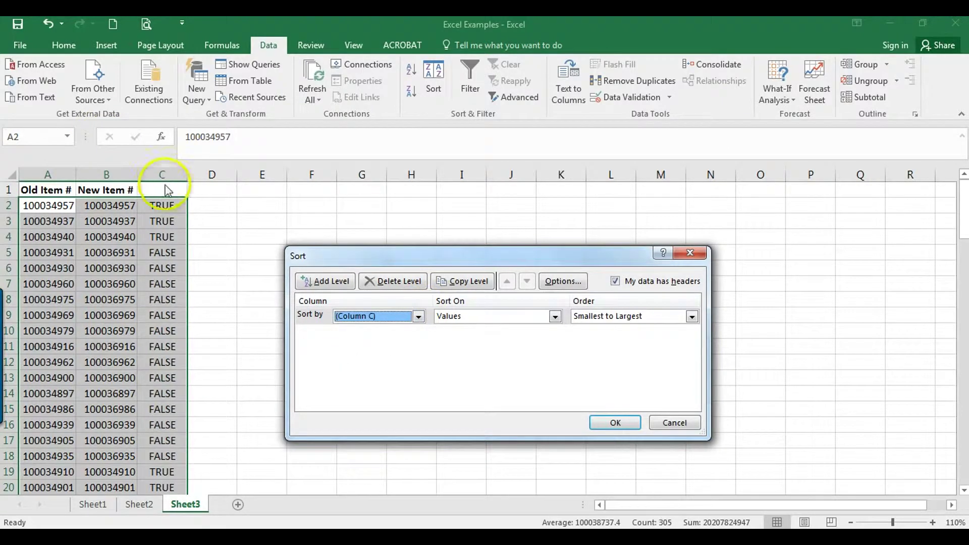
{"action": "left_click", "coordinate": [615, 423]}
{"action": "left_click", "coordinate": [139, 205]}
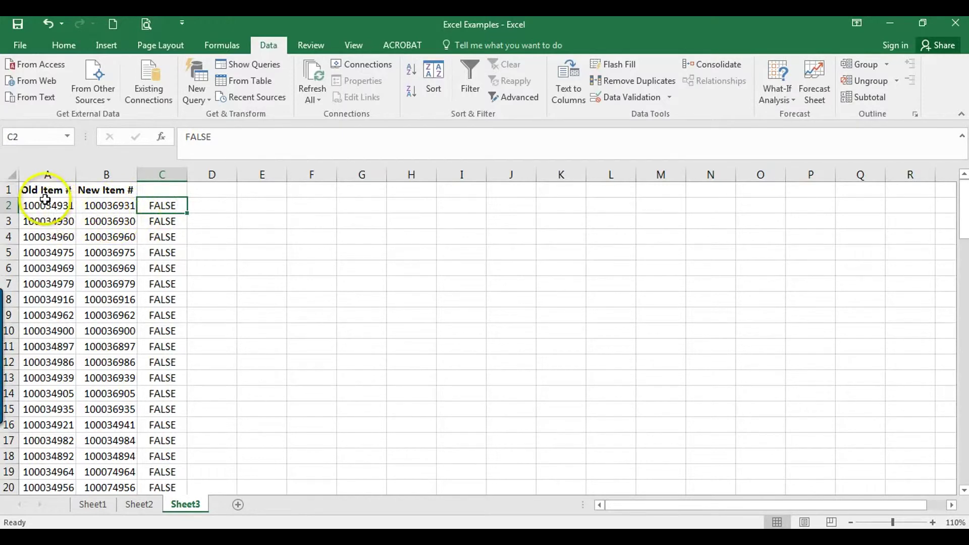
{"action": "mouse_move", "coordinate": [70, 190]}
{"action": "left_mouse_down"}
{"action": "mouse_move", "coordinate": [162, 473]}
{"action": "mouse_move", "coordinate": [161, 511]}
{"action": "mouse_move", "coordinate": [186, 402]}
{"action": "mouse_move", "coordinate": [178, 343]}
{"action": "left_mouse_up"}
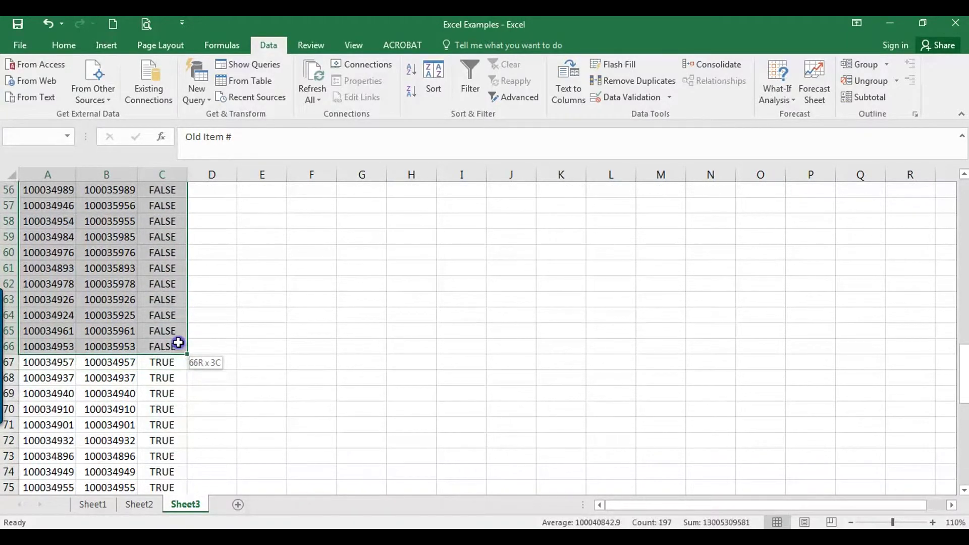
{"action": "left_click_drag", "start_coordinate": [178, 343], "coordinate": [178, 343]}
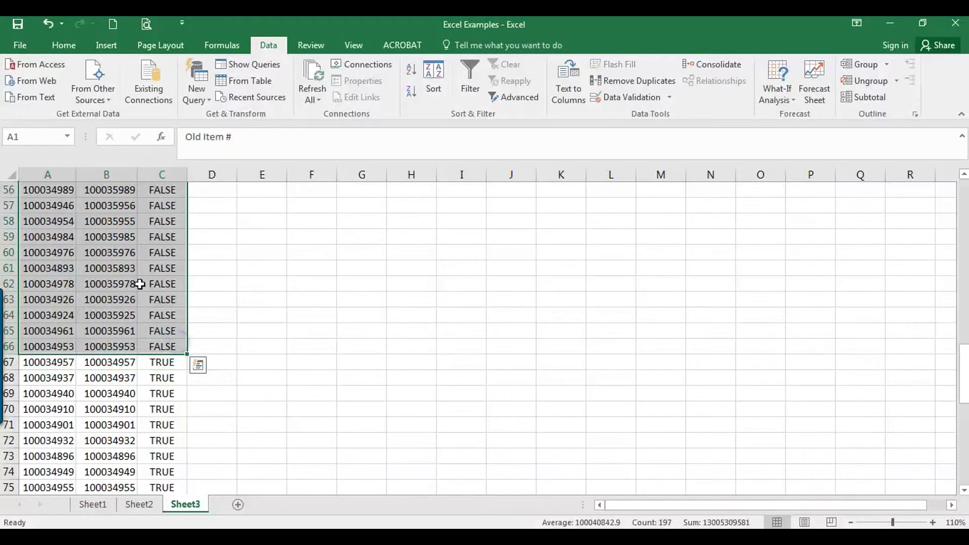
{"action": "scroll", "coordinate": [133, 296], "scroll_direction": "up", "scroll_amount": 5}
{"action": "scroll", "coordinate": [132, 297], "scroll_direction": "up", "scroll_amount": 1}
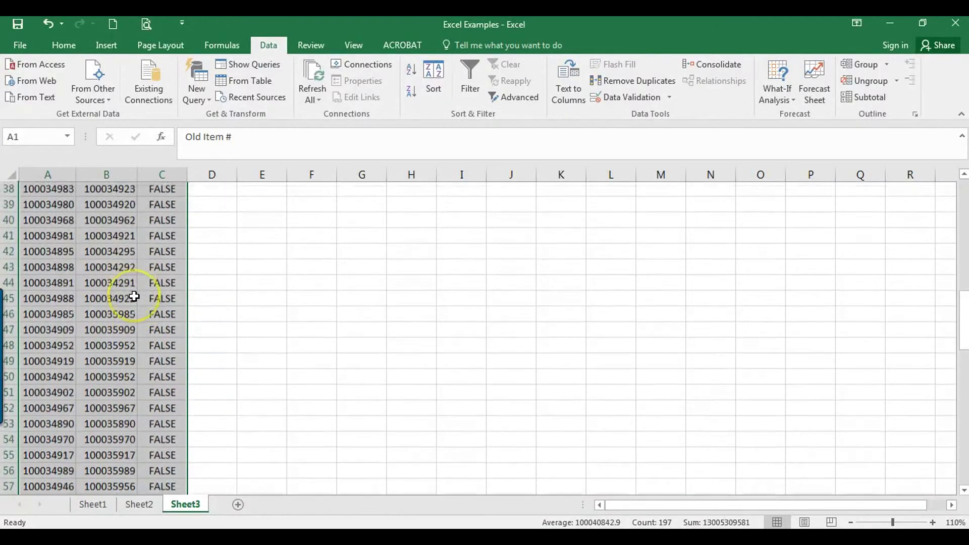
{"action": "scroll", "coordinate": [133, 297], "scroll_direction": "down", "scroll_amount": 5}
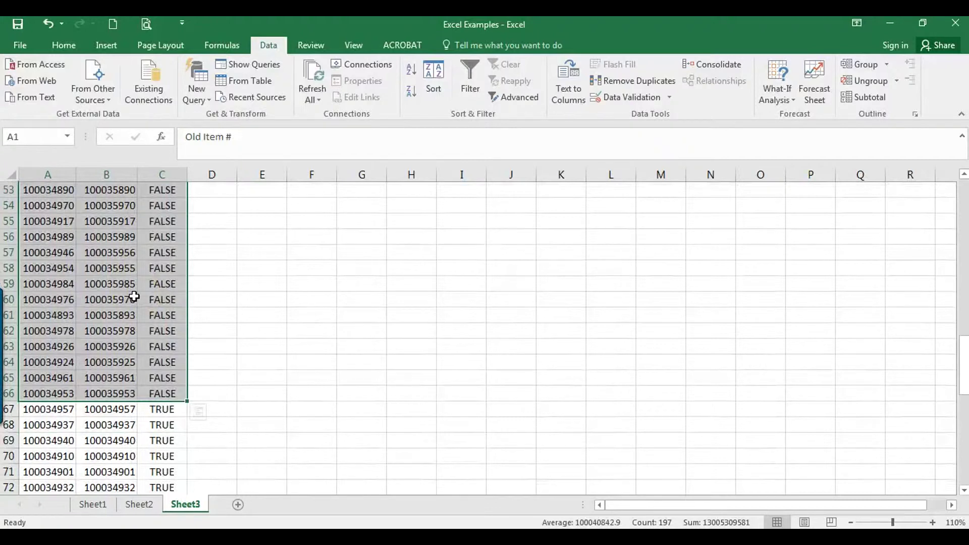
{"action": "scroll", "coordinate": [133, 349], "scroll_direction": "up", "scroll_amount": 5}
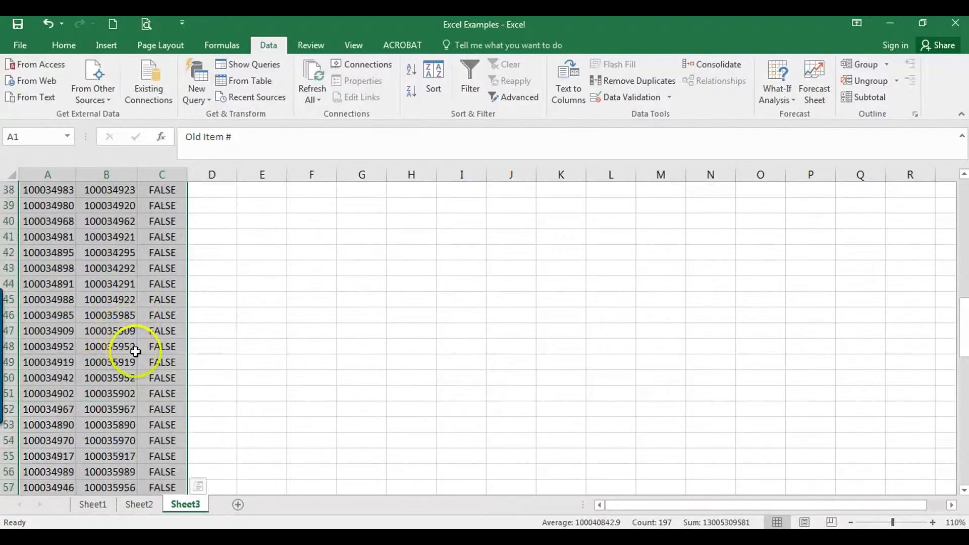
{"action": "scroll", "coordinate": [135, 352], "scroll_direction": "up", "scroll_amount": 12}
{"action": "left_click", "coordinate": [147, 222]}
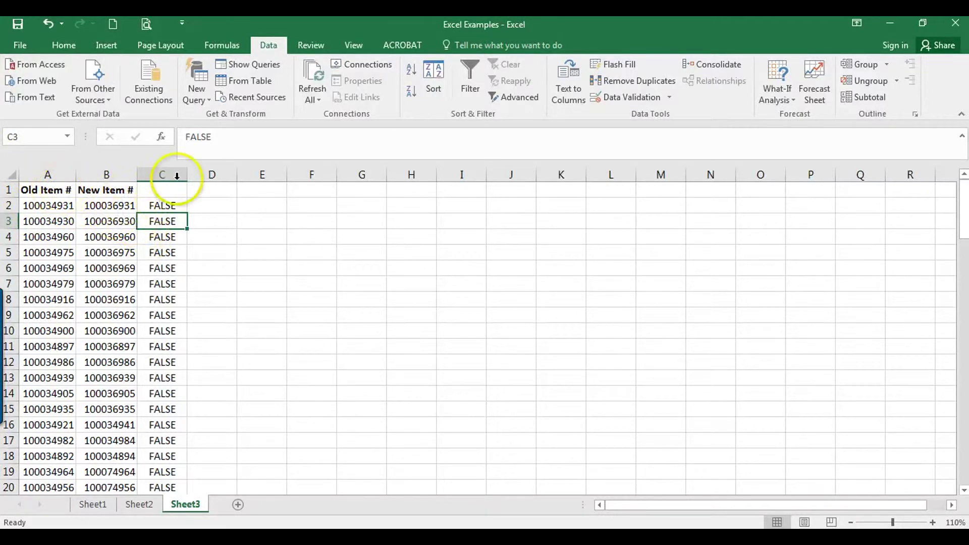
Step: Open the Formulas tab's Text function list and view the EXACT function's description
{"action": "left_click", "coordinate": [227, 46]}
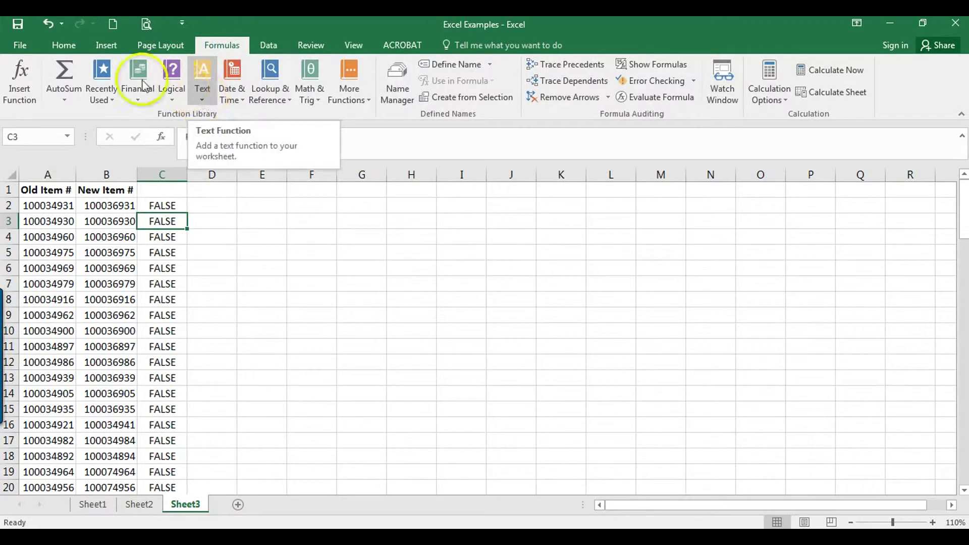
{"action": "left_click", "coordinate": [202, 101]}
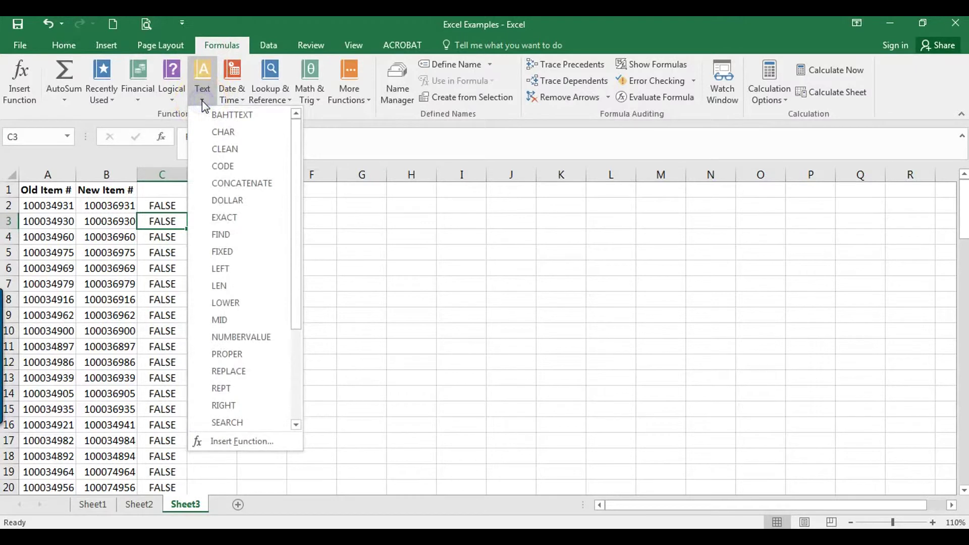
{"action": "mouse_move", "coordinate": [234, 218]}
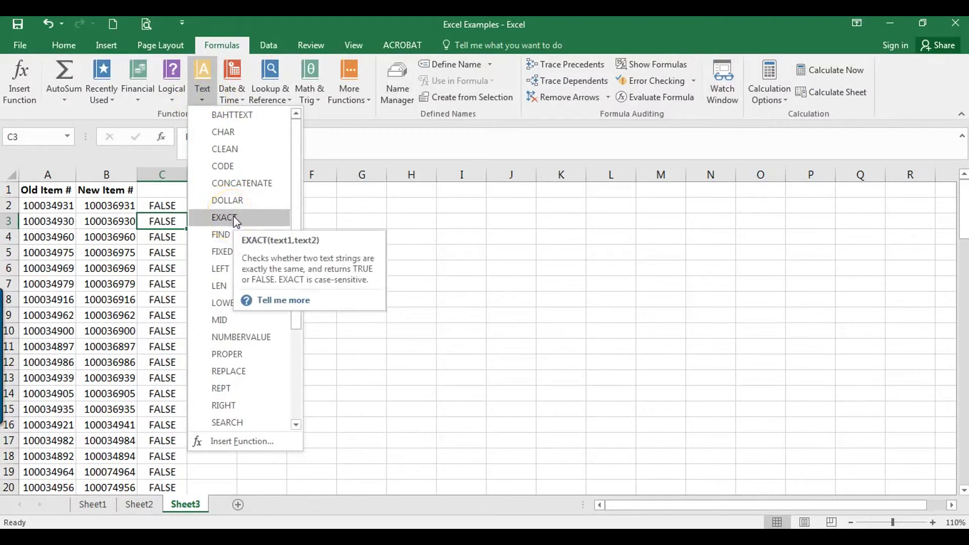